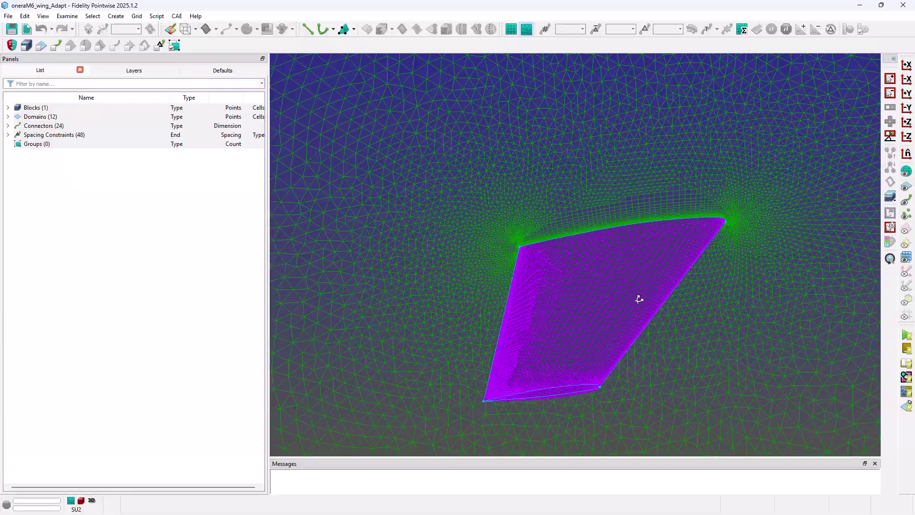
Step: Inspect the wing and symmetry-plane mesh together with the point cloud source surrounding the wing
{"action": "scroll", "coordinate": [641, 274], "scroll_direction": "down", "scroll_amount": 3}
{"action": "scroll", "coordinate": [622, 214], "scroll_direction": "down", "scroll_amount": 4}
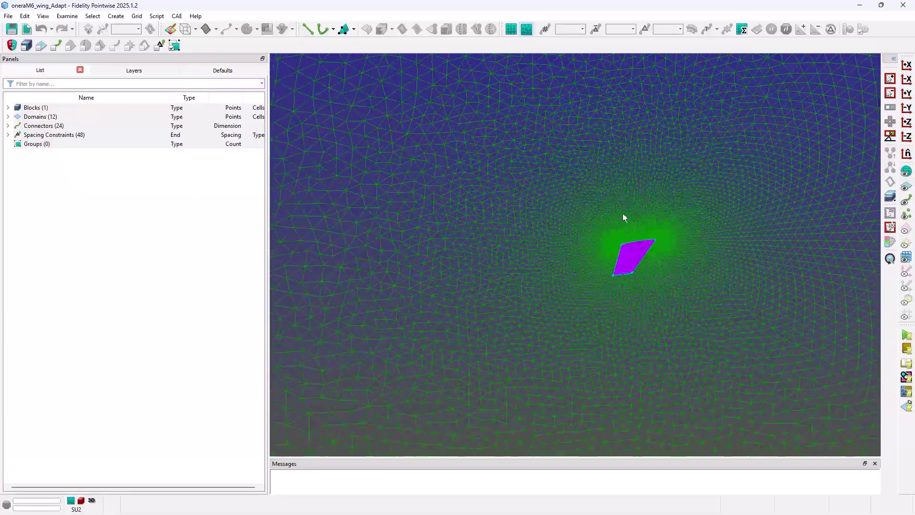
{"action": "scroll", "coordinate": [633, 241], "scroll_direction": "up", "scroll_amount": 4}
{"action": "scroll", "coordinate": [579, 258], "scroll_direction": "up", "scroll_amount": 4}
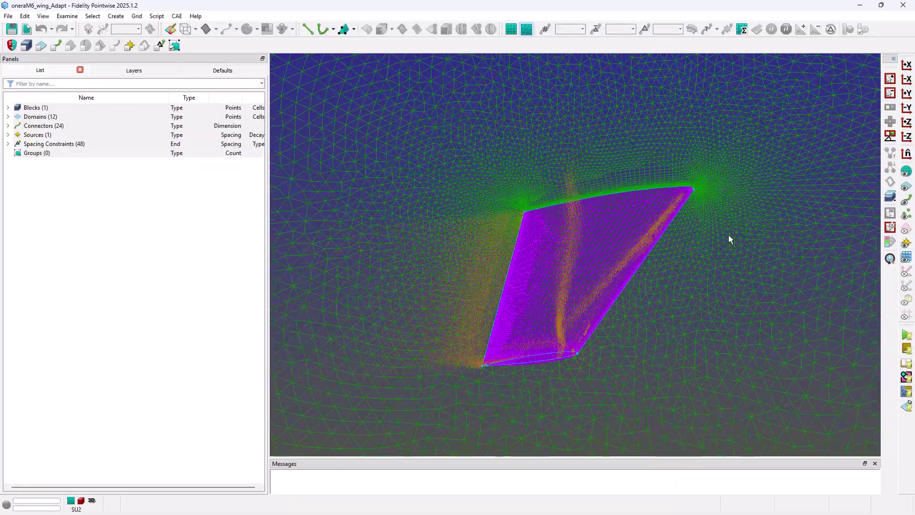
{"action": "scroll", "coordinate": [717, 255], "scroll_direction": "down", "scroll_amount": 3}
{"action": "scroll", "coordinate": [581, 295], "scroll_direction": "up", "scroll_amount": 3}
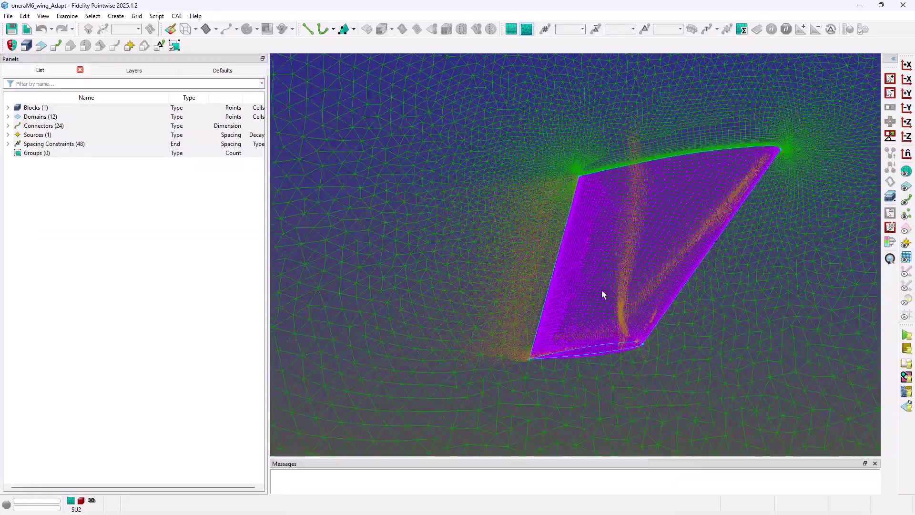
{"action": "right_click_drag", "start_coordinate": [607, 299], "coordinate": [656, 274]}
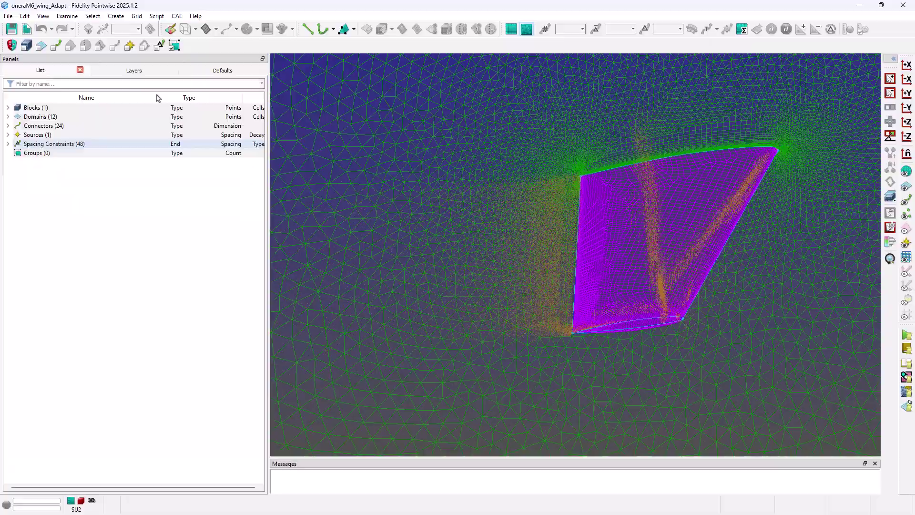
Step: Temporarily make sources selectable and select the point cloud src-1 to examine its extent around and behind the wing
{"action": "left_click", "coordinate": [129, 45]}
{"action": "left_click", "coordinate": [7, 135]}
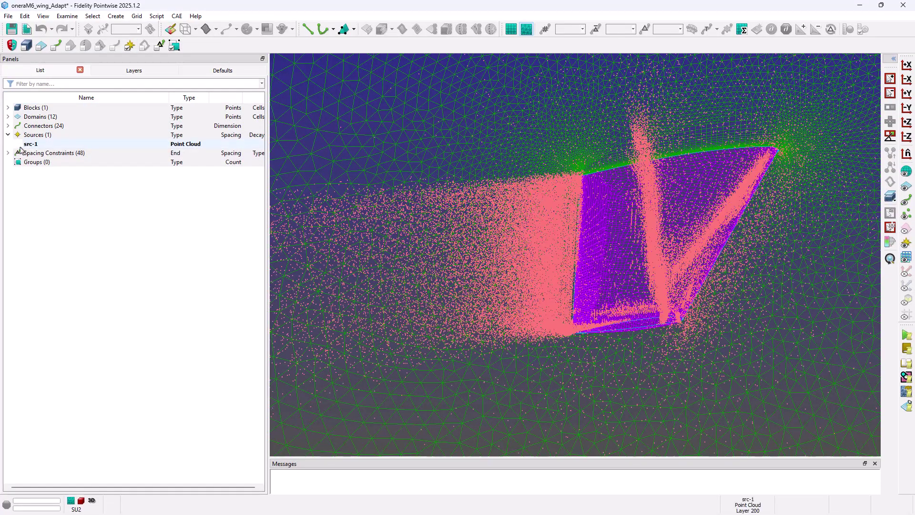
{"action": "left_click", "coordinate": [30, 144]}
{"action": "scroll", "coordinate": [722, 300], "scroll_direction": "down", "scroll_amount": 5}
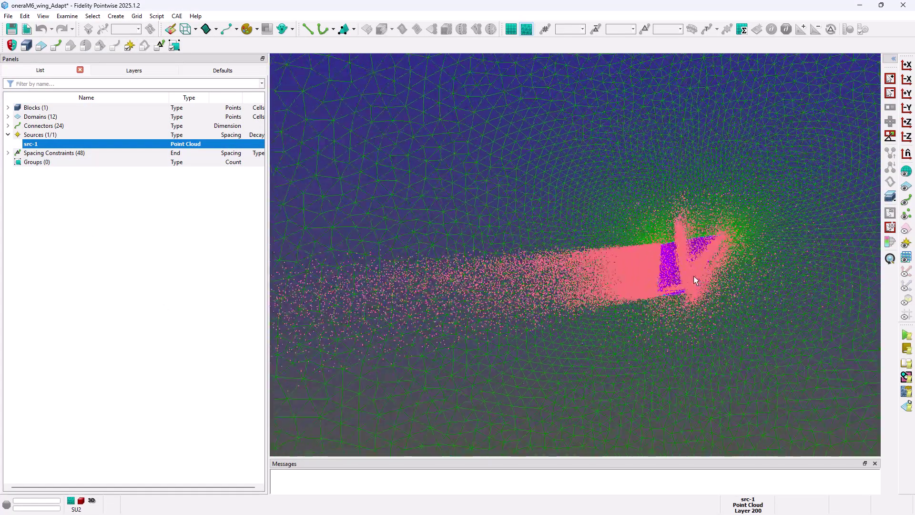
{"action": "right_click_drag", "start_coordinate": [723, 300], "coordinate": [583, 360], "text": "ctrl"}
{"action": "scroll", "coordinate": [693, 276], "scroll_direction": "up", "scroll_amount": 5}
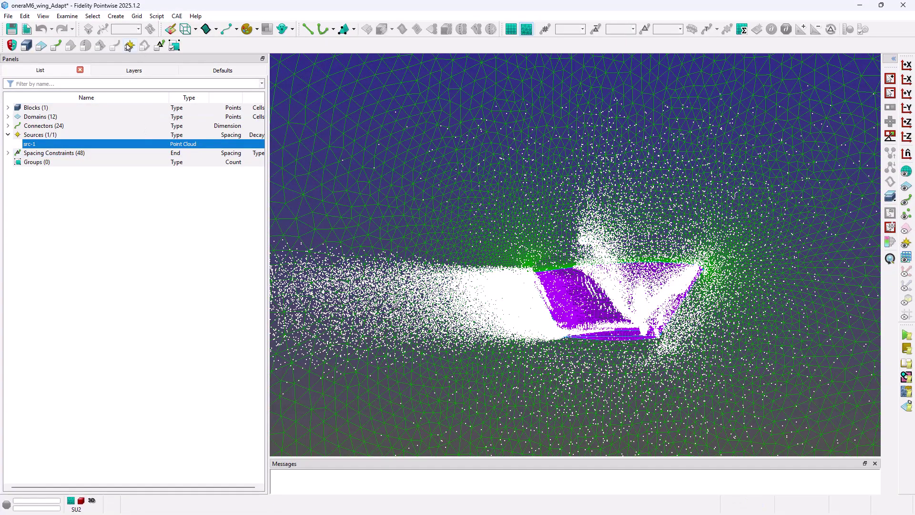
{"action": "left_click", "coordinate": [127, 45]}
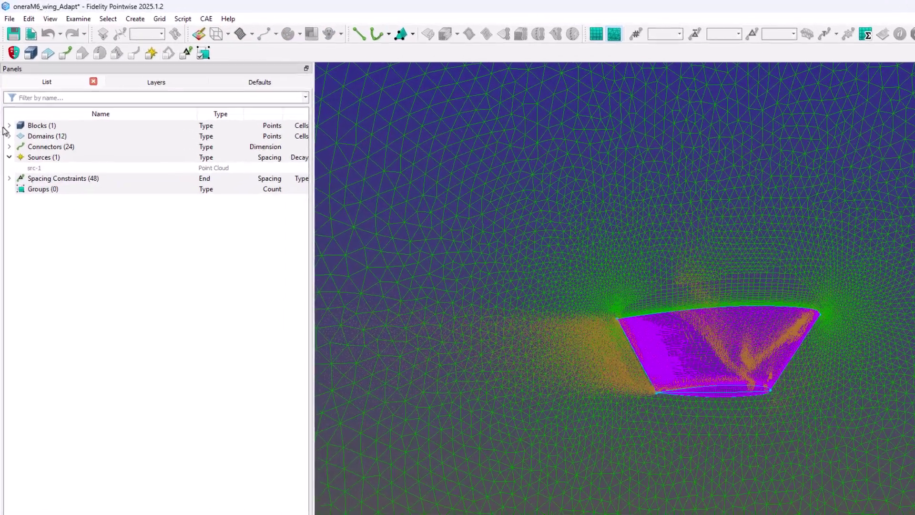
Step: Select the unstructured block blk-1 and review which Examine functions, such as Size Field, are offered for it
{"action": "left_click", "coordinate": [8, 108]}
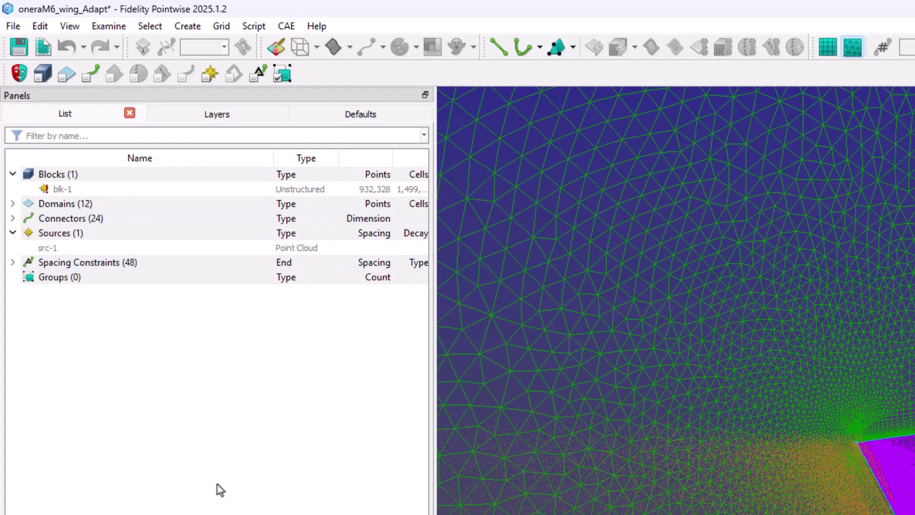
{"action": "left_click", "coordinate": [111, 190]}
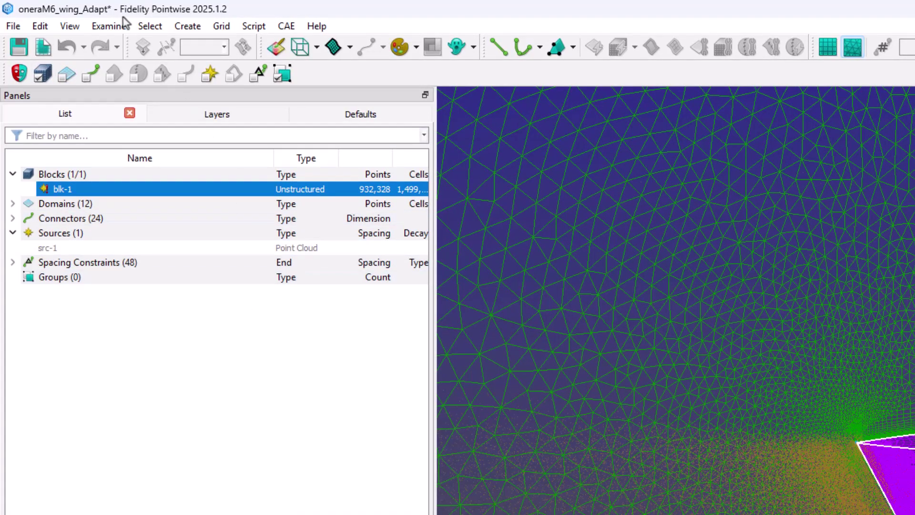
{"action": "left_click", "coordinate": [114, 26]}
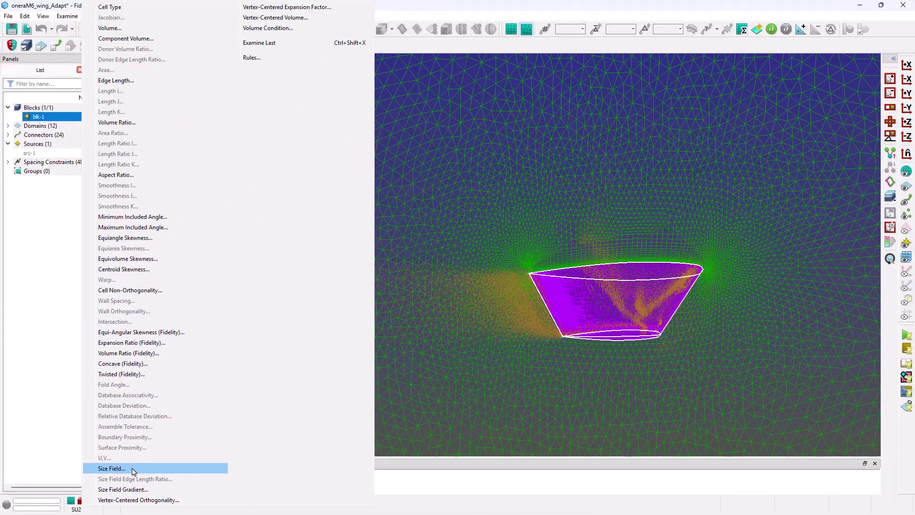
{"action": "left_click", "coordinate": [53, 416]}
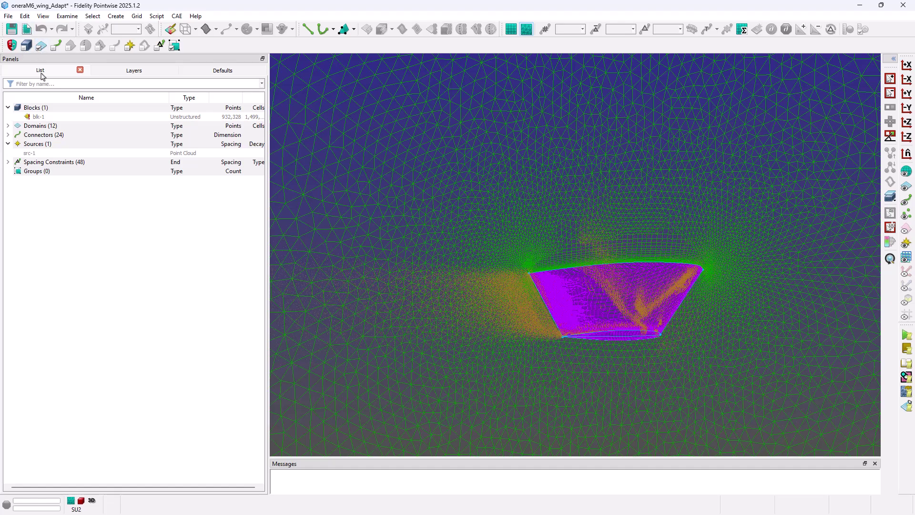
Step: Examine the Size Field on the six wing domains and the symmetry-ymin domain
{"action": "left_click", "coordinate": [7, 107]}
{"action": "left_click", "coordinate": [8, 116]}
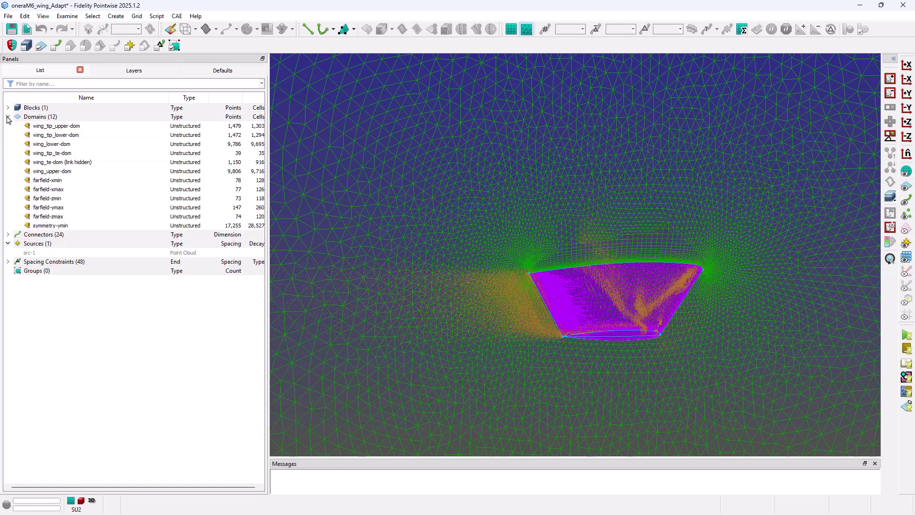
{"action": "left_click", "coordinate": [8, 116]}
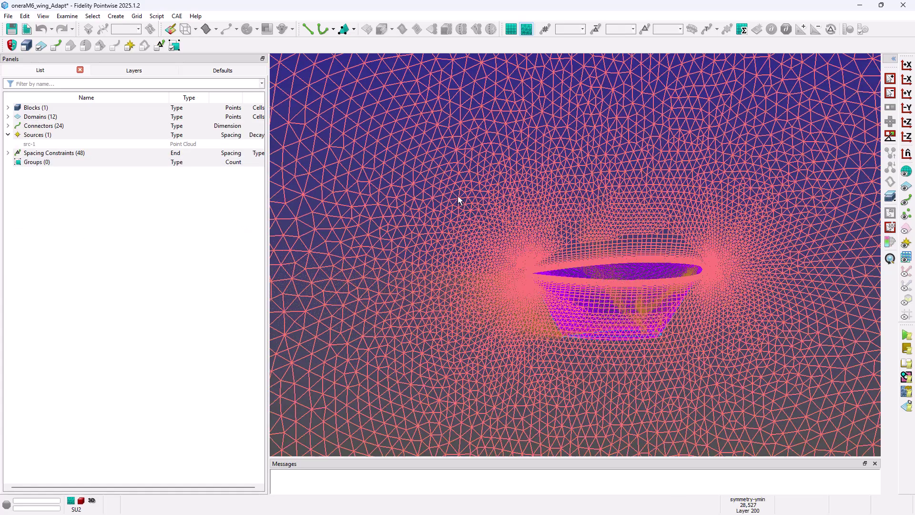
{"action": "left_click_drag", "start_coordinate": [458, 196], "coordinate": [769, 399]}
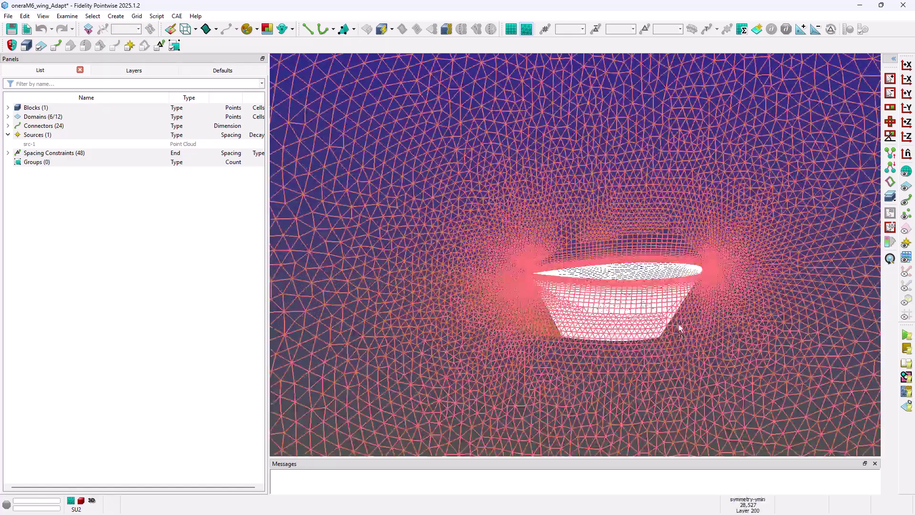
{"action": "right_click_drag", "start_coordinate": [679, 325], "coordinate": [652, 344], "text": "ctrl"}
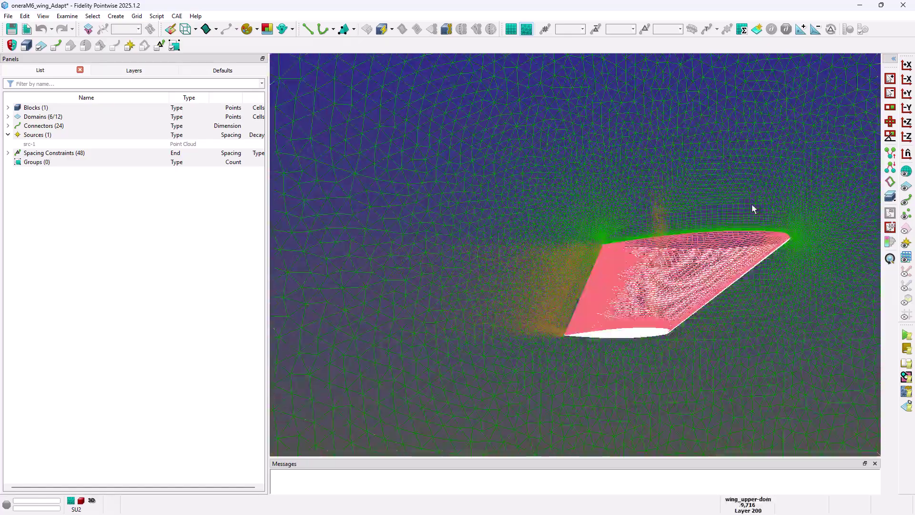
{"action": "left_click", "coordinate": [735, 161]}
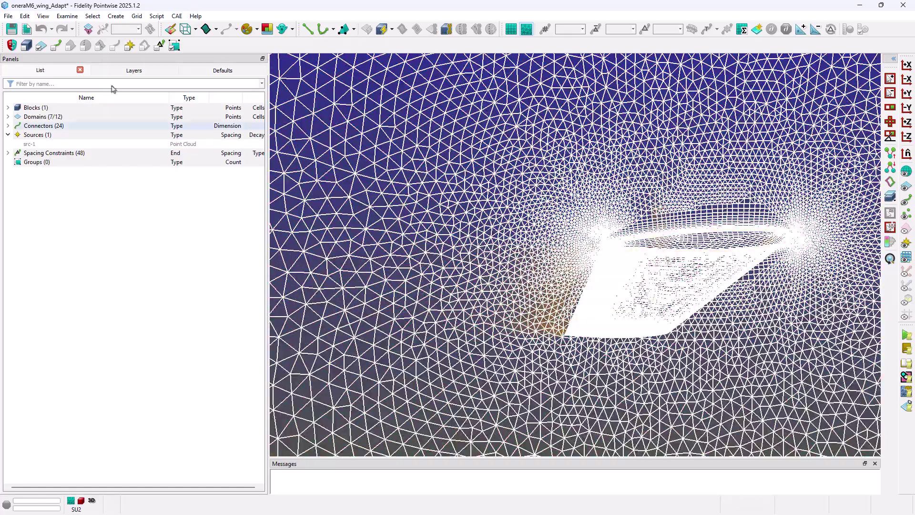
{"action": "left_click", "coordinate": [68, 17]}
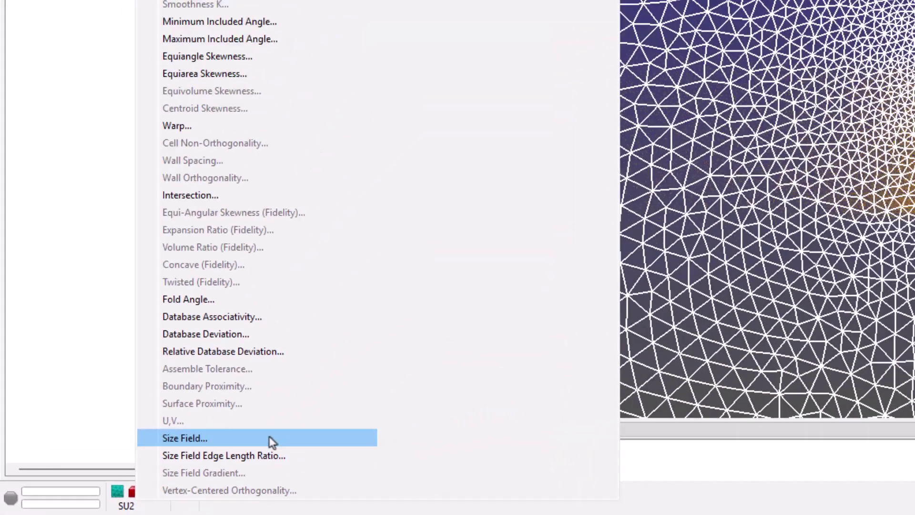
{"action": "left_click", "coordinate": [377, 407]}
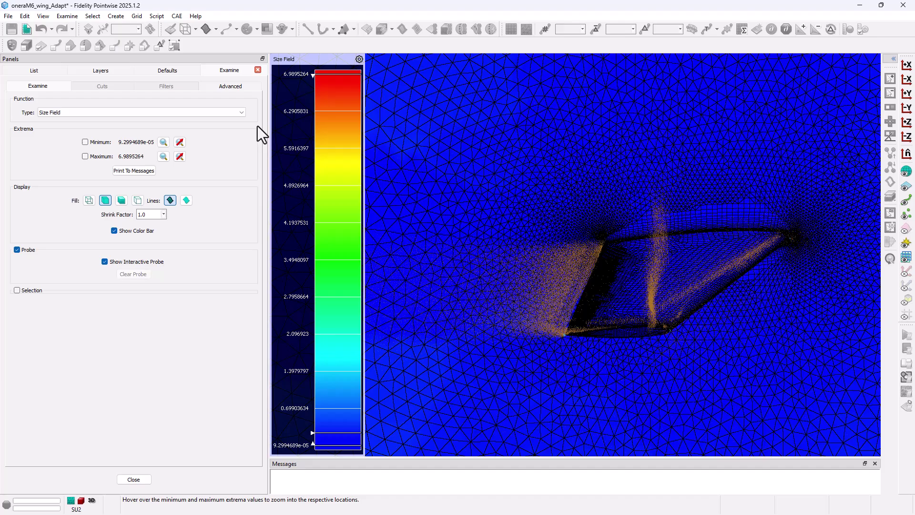
Step: Set the Size Field color bar to Full Spectrum with a maximum of 0.1
{"action": "left_click", "coordinate": [225, 87]}
{"action": "left_click", "coordinate": [25, 179]}
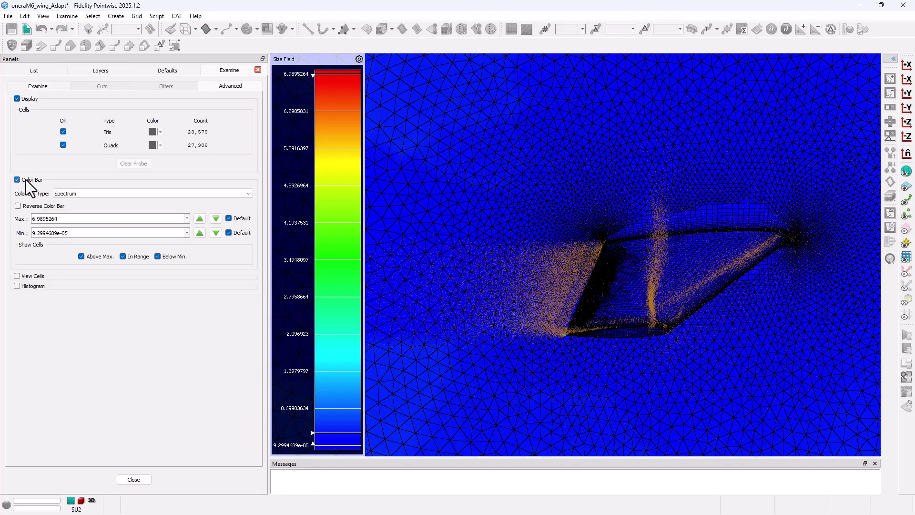
{"action": "left_click", "coordinate": [73, 195]}
{"action": "left_click", "coordinate": [78, 219]}
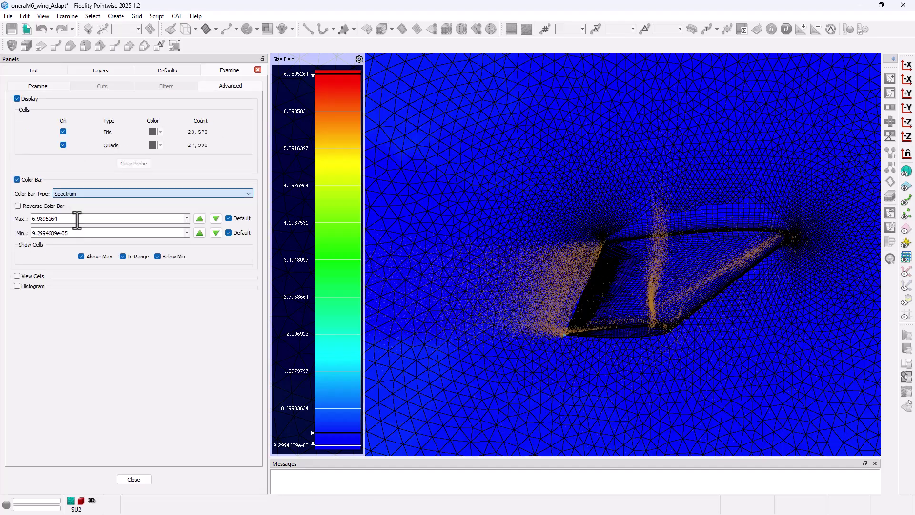
{"action": "left_click_drag", "start_coordinate": [71, 219], "coordinate": [18, 220]}
{"action": "type", "text": "0.1"}
{"action": "key", "text": "Return"}
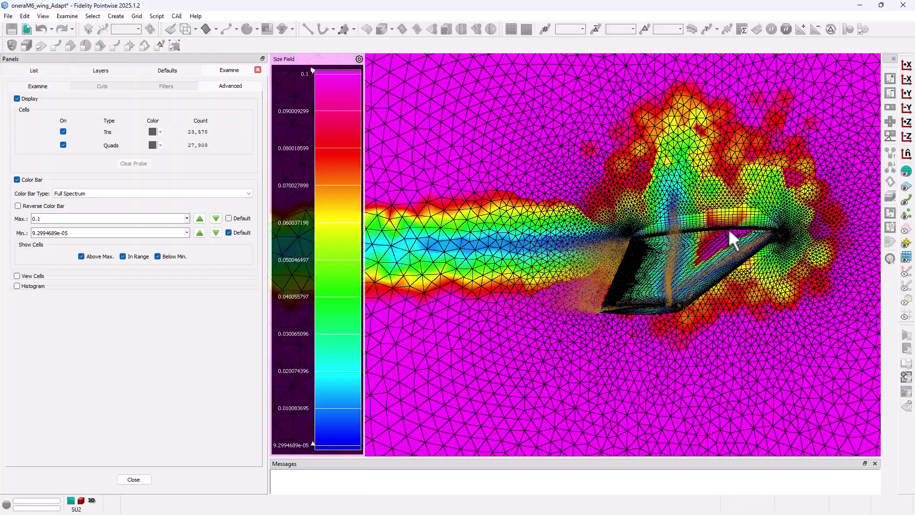
Step: Switch the examined function from Size Field to Size Field Edge Length Ratio
{"action": "right_click_drag", "start_coordinate": [728, 229], "coordinate": [657, 287]}
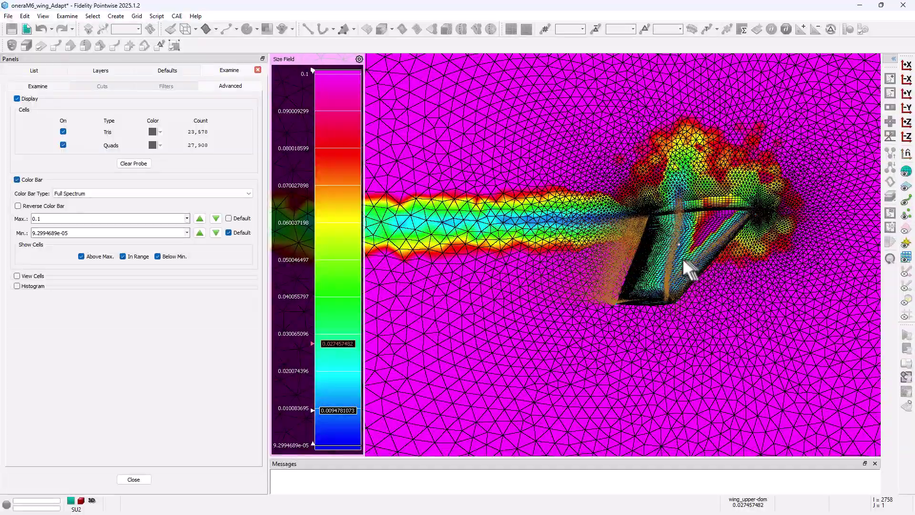
{"action": "key", "text": "F5"}
{"action": "right_click_drag", "start_coordinate": [631, 224], "coordinate": [668, 230]}
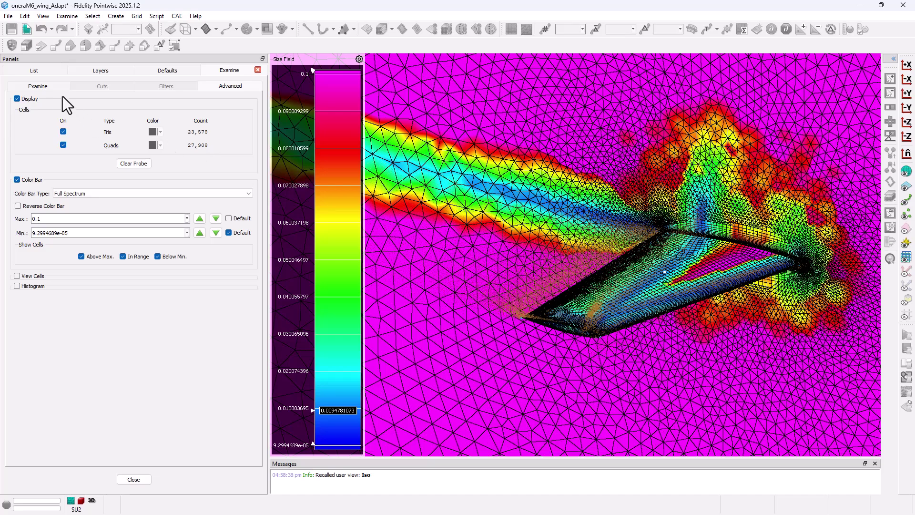
{"action": "left_click", "coordinate": [53, 86]}
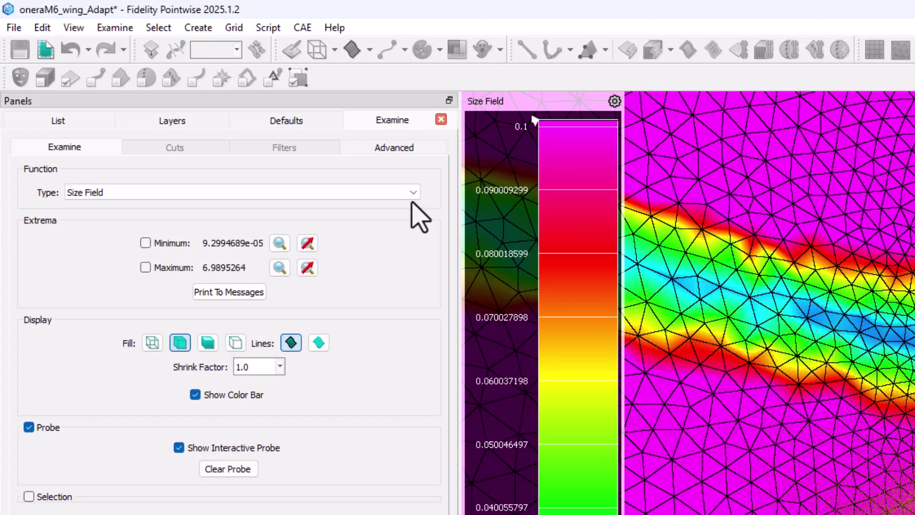
{"action": "left_click", "coordinate": [413, 192]}
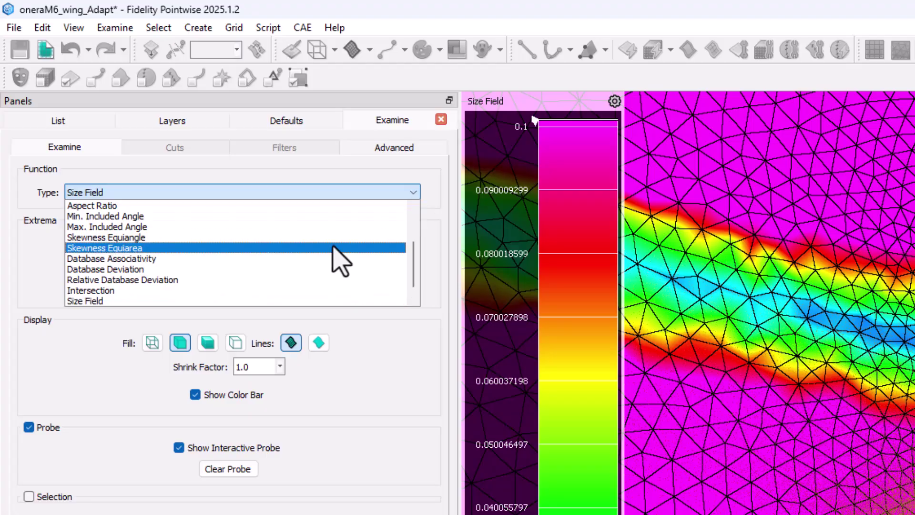
{"action": "scroll", "coordinate": [339, 260], "scroll_direction": "down", "scroll_amount": 1}
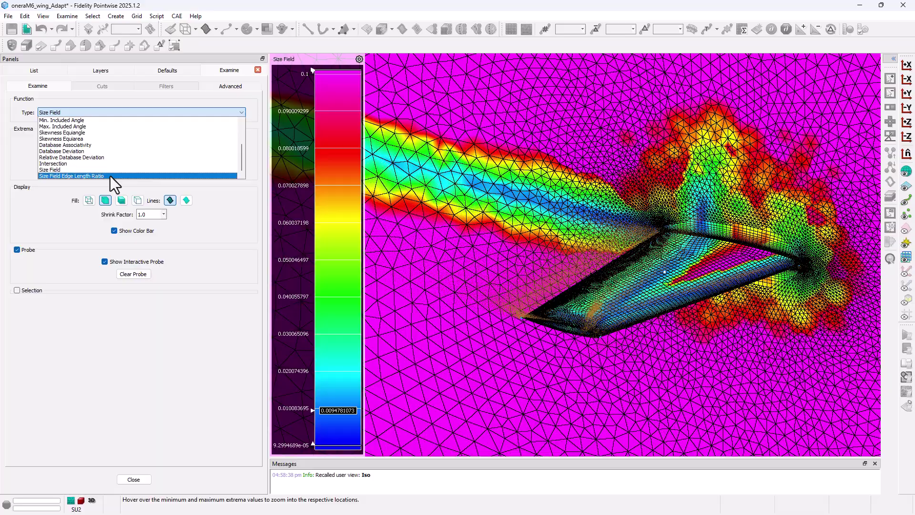
{"action": "left_click", "coordinate": [189, 302]}
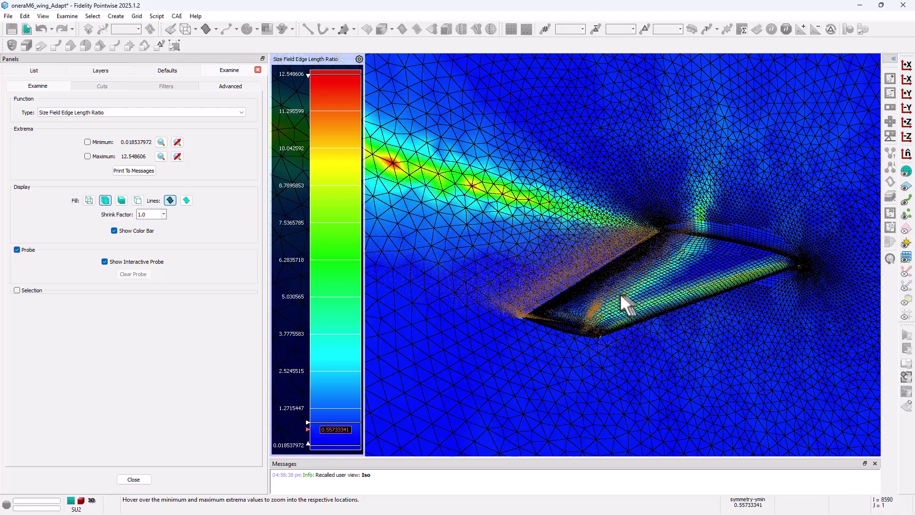
Step: Set the edge length ratio color bar to Full Spectrum with a maximum of 3.0
{"action": "mouse_move", "coordinate": [619, 293]}
{"action": "right_mouse_down"}
{"action": "mouse_move", "coordinate": [610, 305]}
{"action": "mouse_move", "coordinate": [623, 290]}
{"action": "right_mouse_up"}
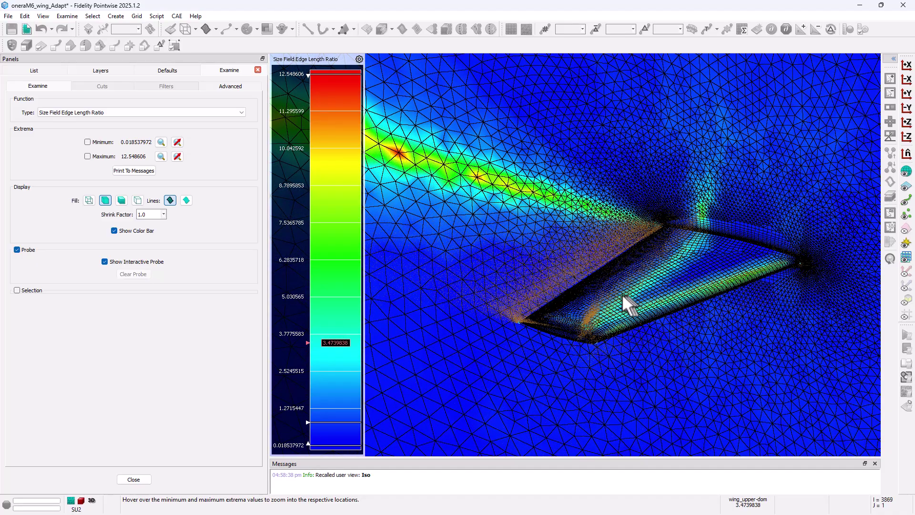
{"action": "left_click", "coordinate": [220, 90]}
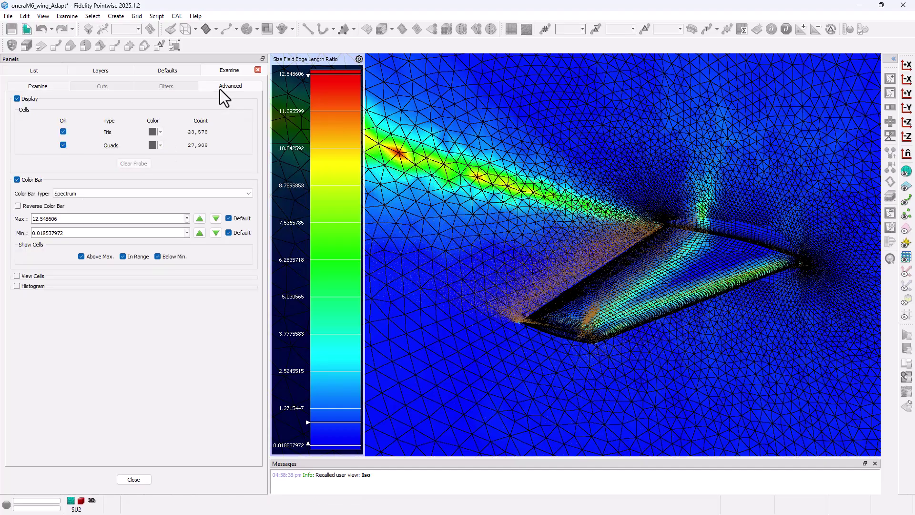
{"action": "left_click", "coordinate": [79, 193]}
{"action": "left_click", "coordinate": [81, 220]}
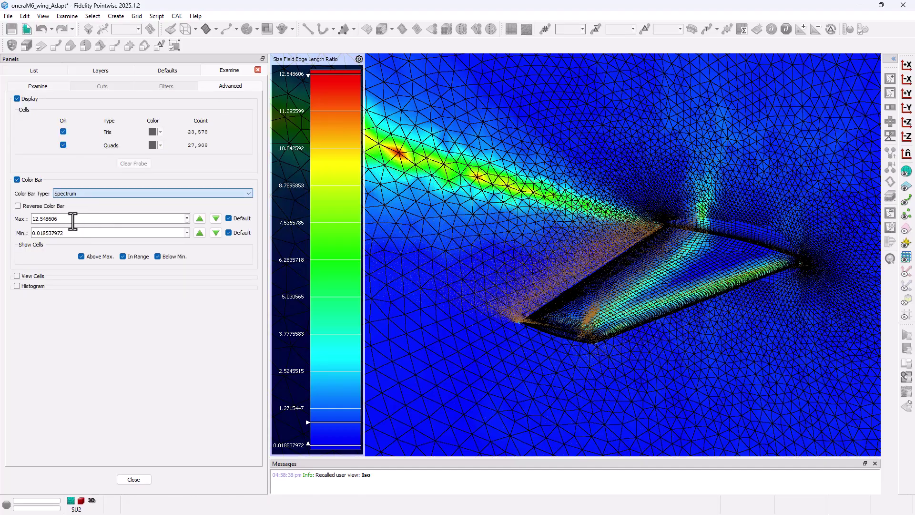
{"action": "left_click_drag", "start_coordinate": [96, 218], "coordinate": [13, 220]}
{"action": "type", "text": "3.0"}
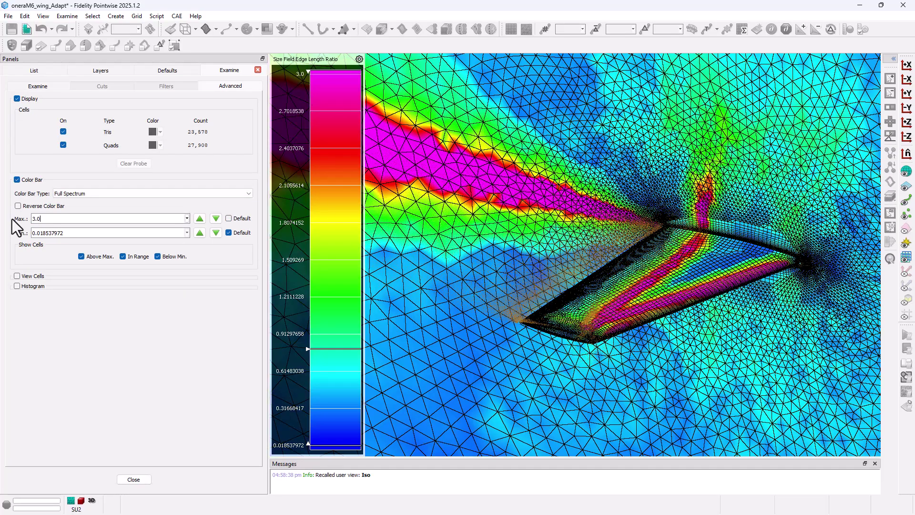
Step: Hide the point cloud source and inspect the edge length ratio on the wing in the saved Iso and Top views
{"action": "right_click_drag", "start_coordinate": [637, 244], "coordinate": [727, 234]}
{"action": "left_click", "coordinate": [905, 244]}
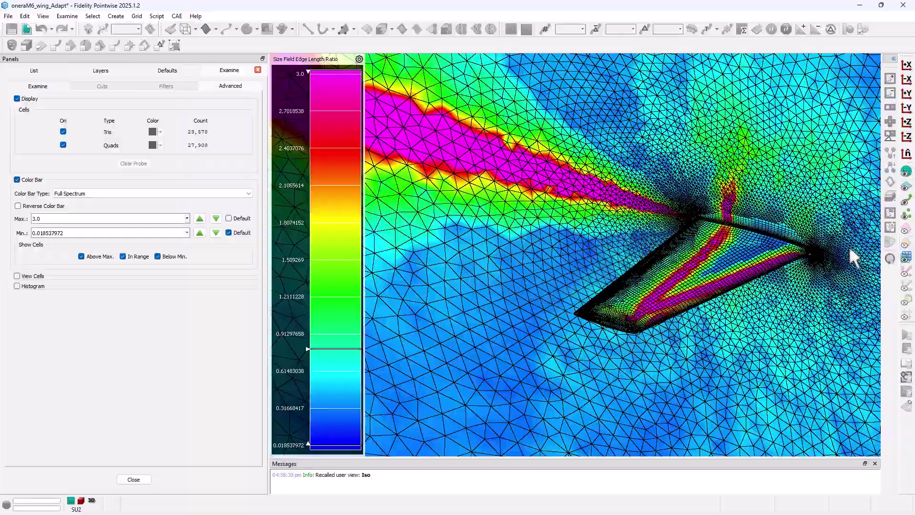
{"action": "scroll", "coordinate": [713, 279], "scroll_direction": "up", "scroll_amount": 1}
{"action": "scroll", "coordinate": [715, 281], "scroll_direction": "up", "scroll_amount": 1}
{"action": "key", "text": "F5"}
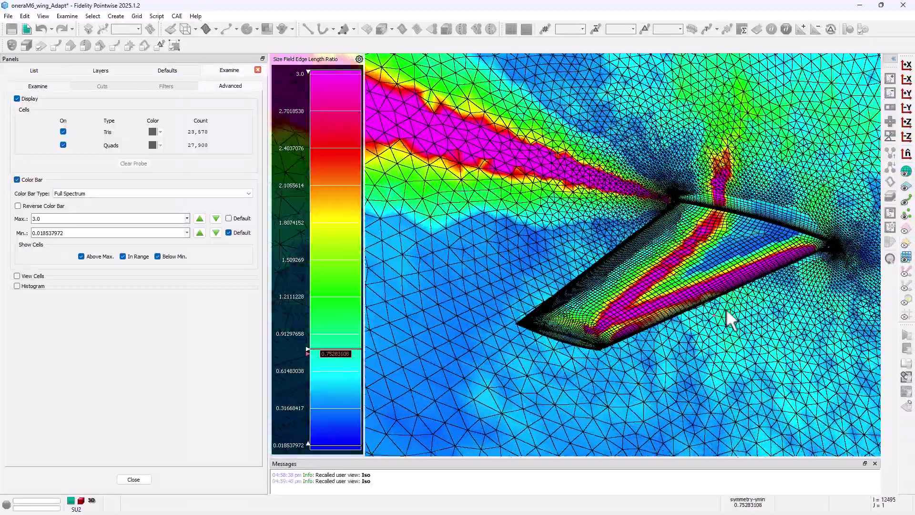
{"action": "key", "text": "F6"}
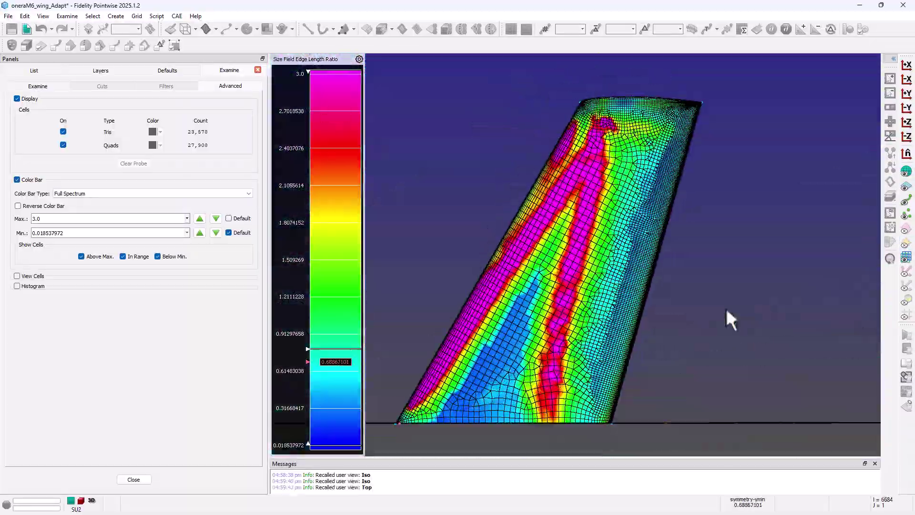
Step: Examine the edge length ratio in the saved Iso and Wake views, covering the symmetry plane wake and the wing's upper surface
{"action": "scroll", "coordinate": [728, 306], "scroll_direction": "down", "scroll_amount": 1}
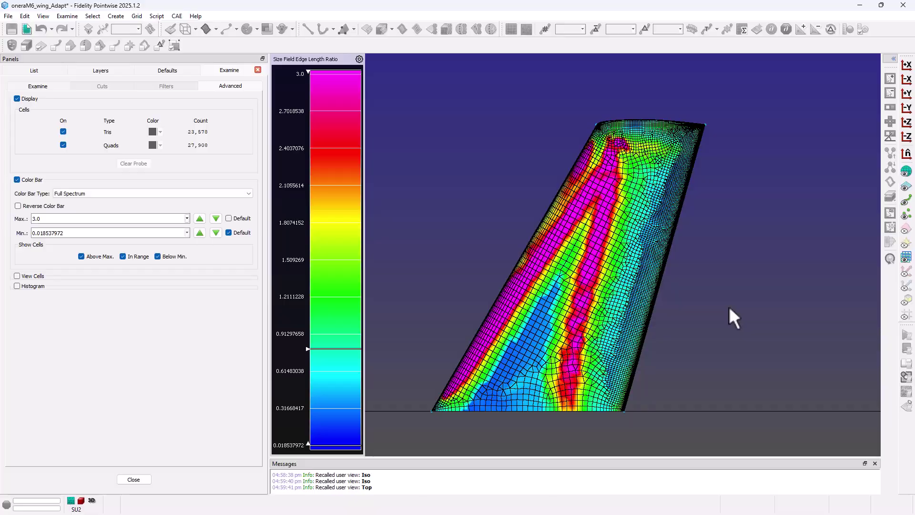
{"action": "scroll", "coordinate": [728, 306], "scroll_direction": "down", "scroll_amount": 1}
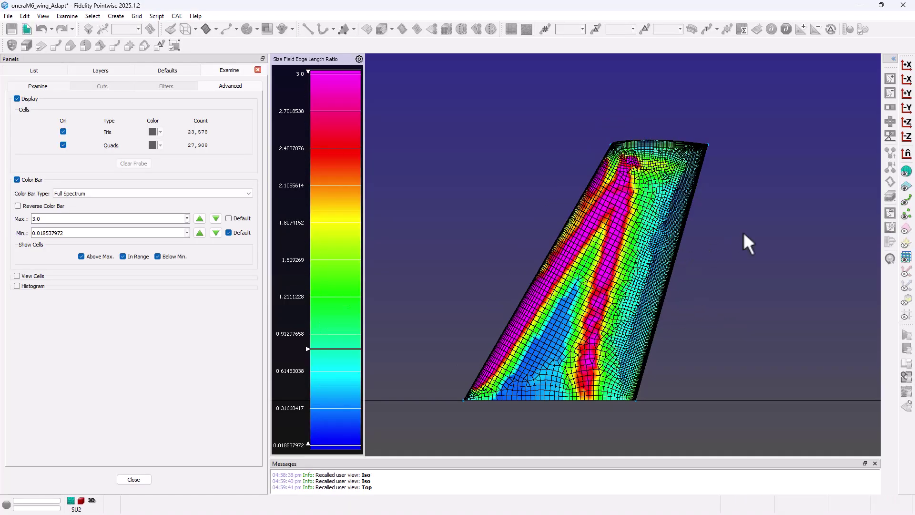
{"action": "key", "text": "F5"}
{"action": "key", "text": "F6"}
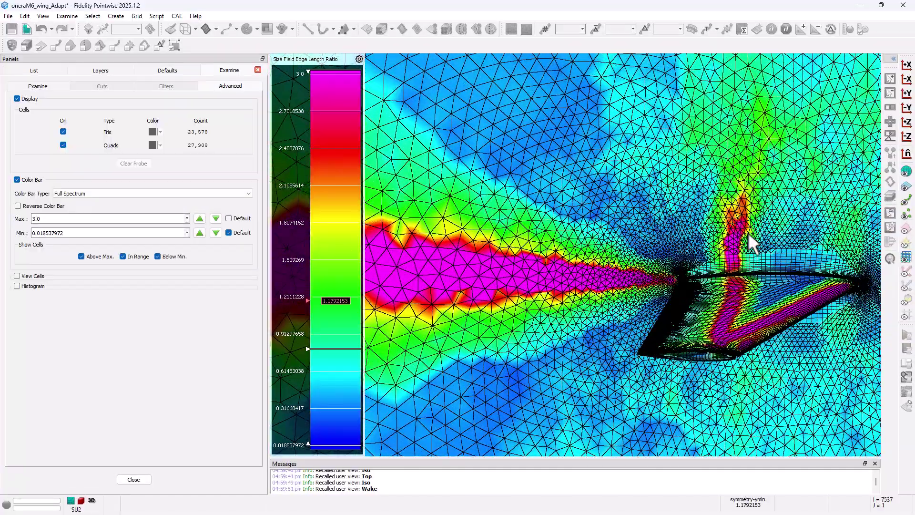
{"action": "scroll", "coordinate": [778, 272], "scroll_direction": "down", "scroll_amount": 4}
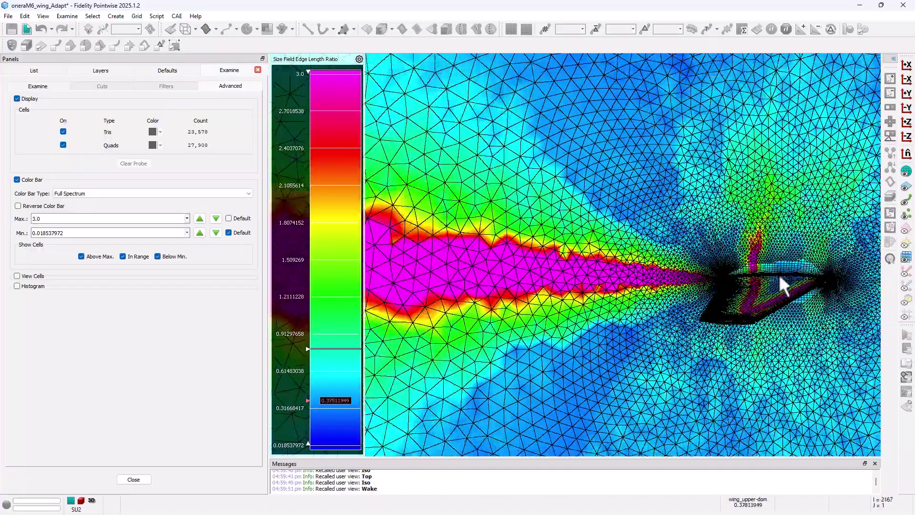
{"action": "scroll", "coordinate": [779, 273], "scroll_direction": "up", "scroll_amount": 1}
{"action": "scroll", "coordinate": [751, 275], "scroll_direction": "down", "scroll_amount": 1}
{"action": "scroll", "coordinate": [751, 274], "scroll_direction": "up", "scroll_amount": 1}
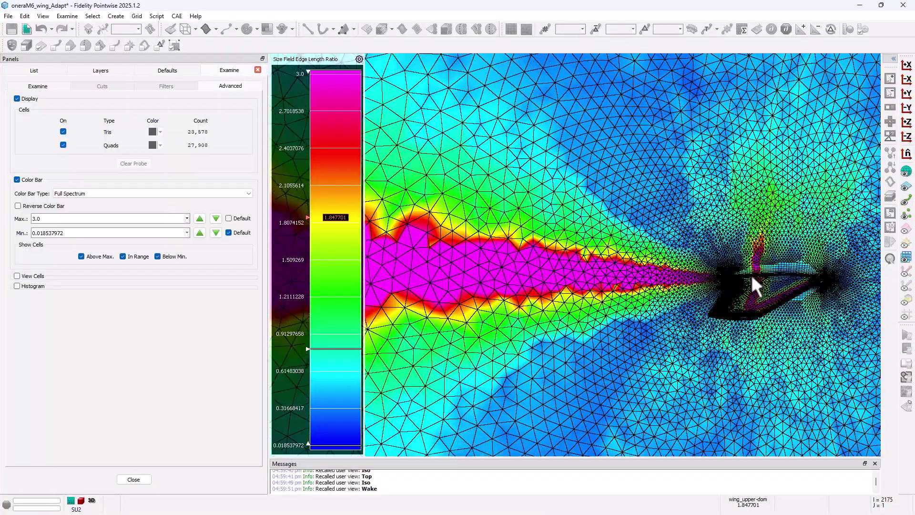
{"action": "scroll", "coordinate": [751, 274], "scroll_direction": "up", "scroll_amount": 1}
{"action": "scroll", "coordinate": [667, 285], "scroll_direction": "up", "scroll_amount": 1}
{"action": "scroll", "coordinate": [712, 281], "scroll_direction": "up", "scroll_amount": 1}
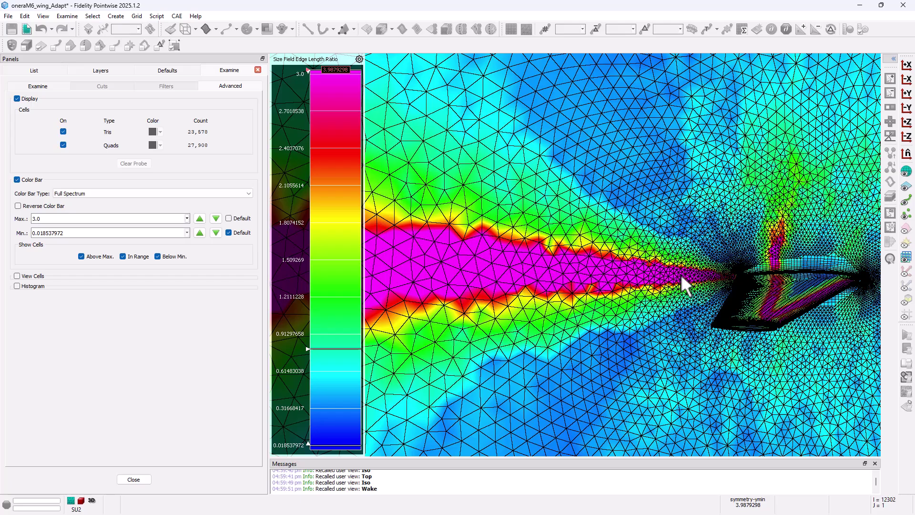
{"action": "scroll", "coordinate": [596, 279], "scroll_direction": "down", "scroll_amount": 2}
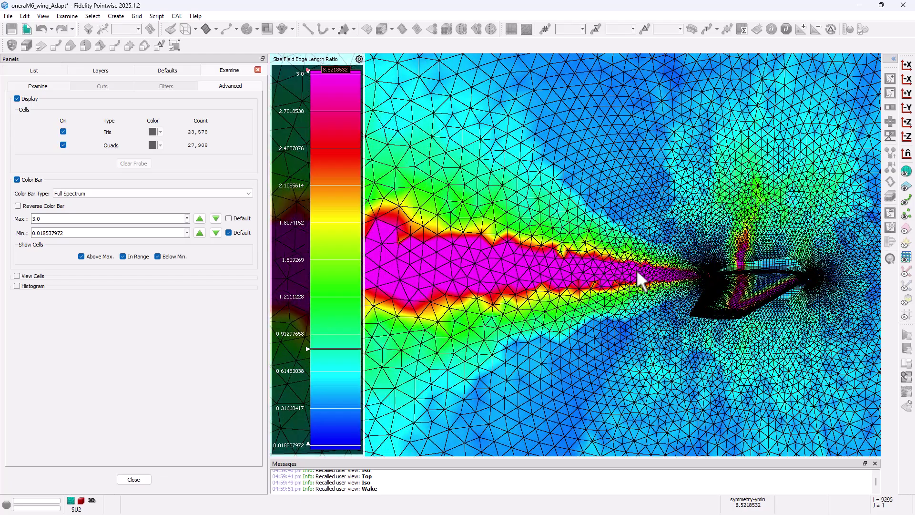
{"action": "right_click_drag", "start_coordinate": [681, 272], "coordinate": [758, 290]}
{"action": "scroll", "coordinate": [758, 290], "scroll_direction": "up", "scroll_amount": 6}
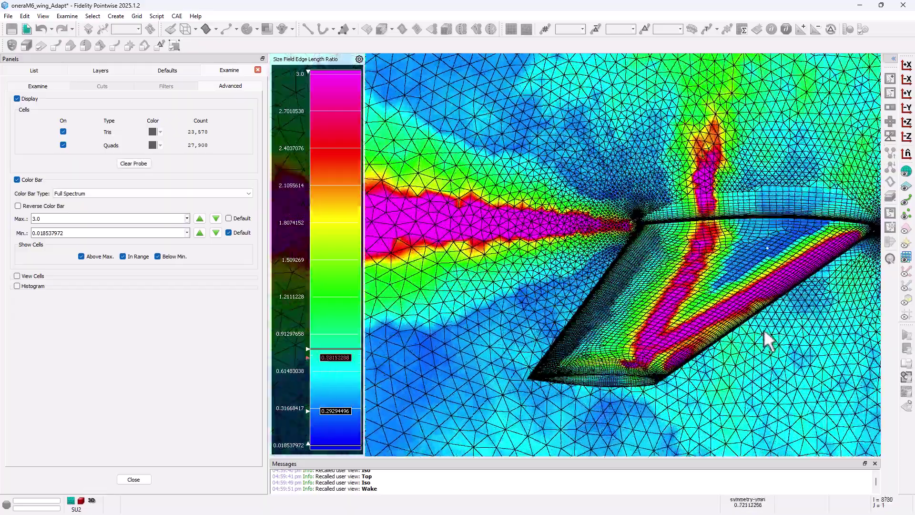
{"action": "right_click_drag", "start_coordinate": [764, 328], "coordinate": [735, 330]}
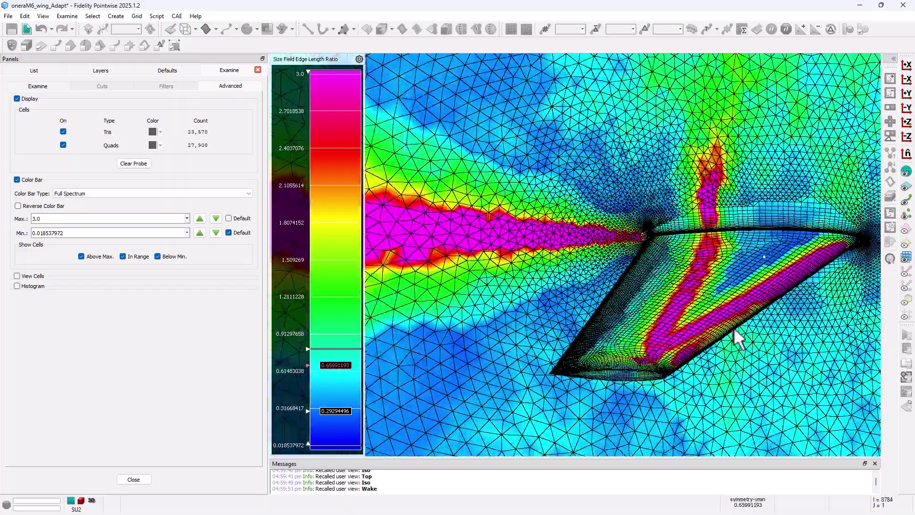
Step: Recheck the edge length ratio on the wing's upper surface in the saved Top view, then recall the saved Wake view
{"action": "key", "text": "ctrl+2"}
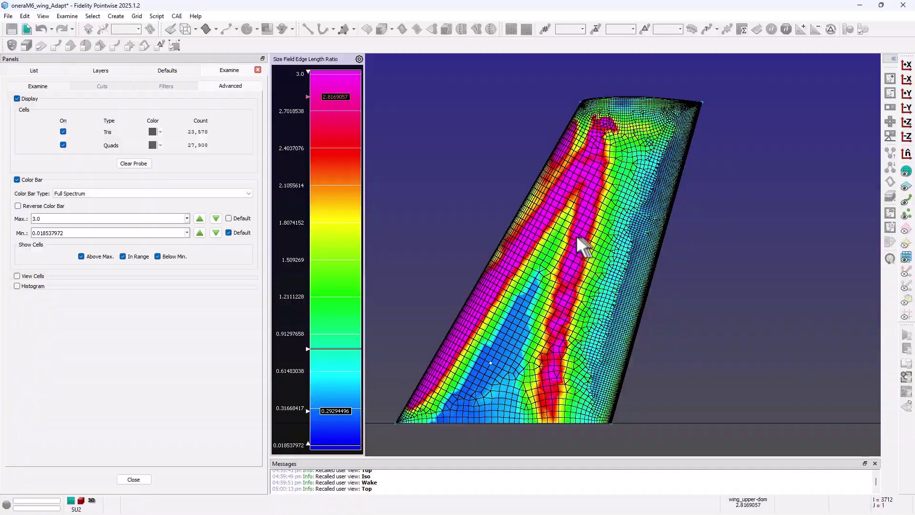
{"action": "scroll", "coordinate": [558, 268], "scroll_direction": "down", "scroll_amount": 2}
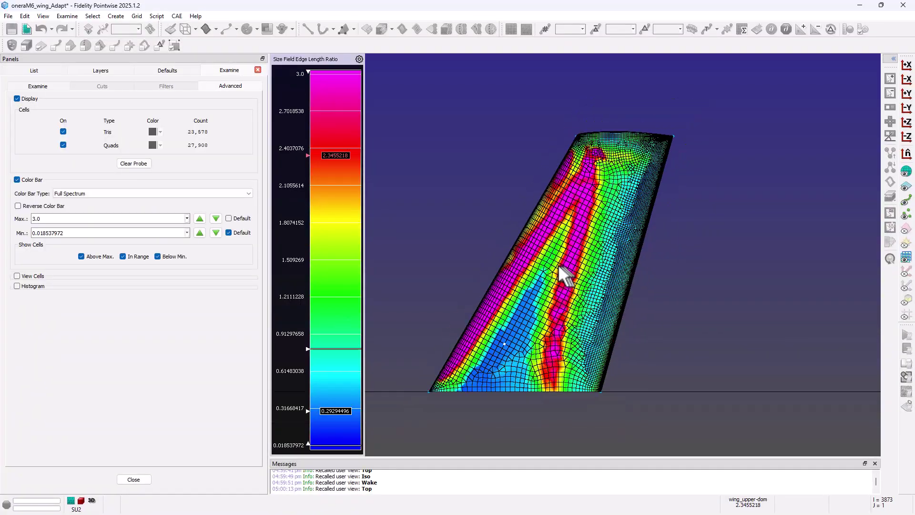
{"action": "key", "text": "ctrl+3"}
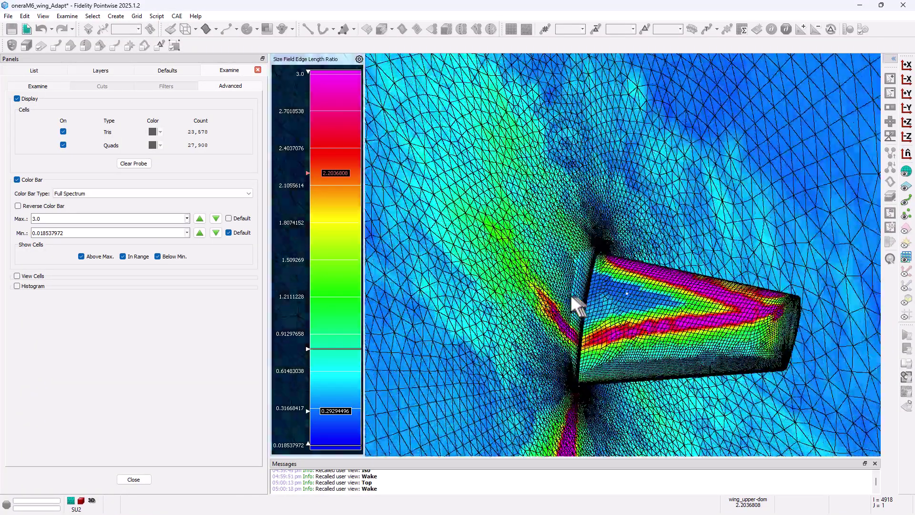